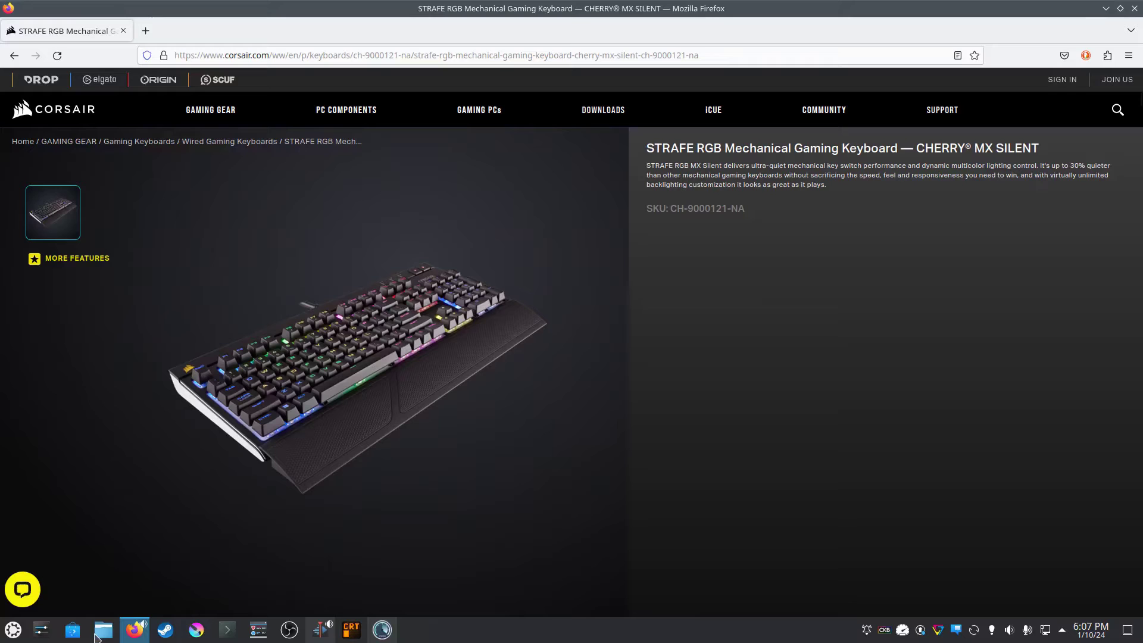
# Open Discover and search for 'ckb' to locate the ckb-next driver interface
pyautogui.click(73, 631)
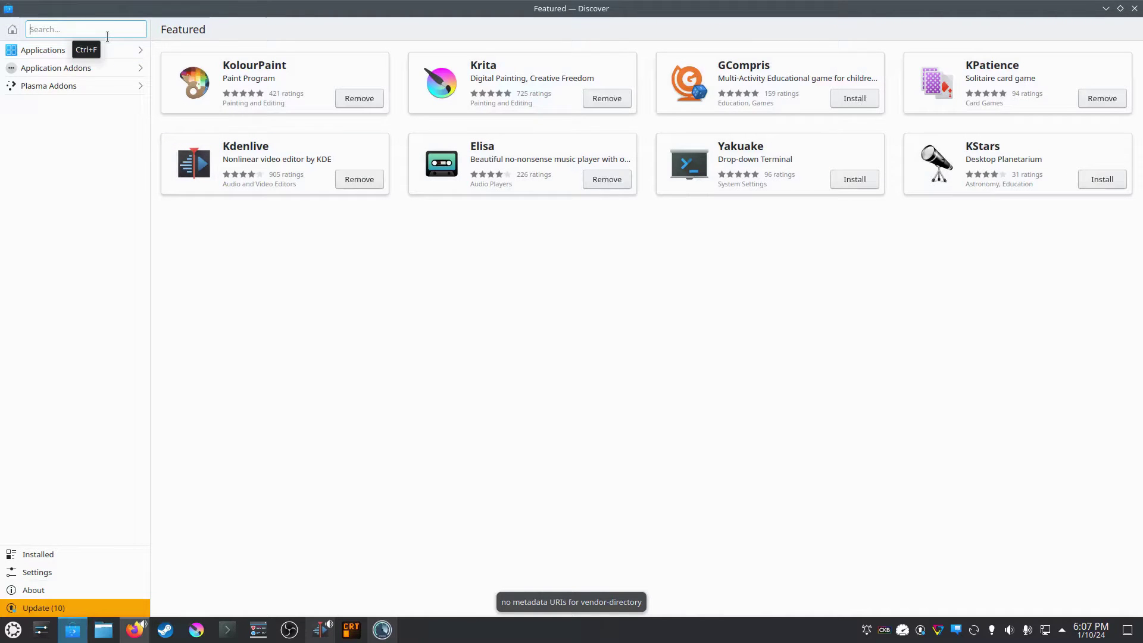
pyautogui.write('ck')
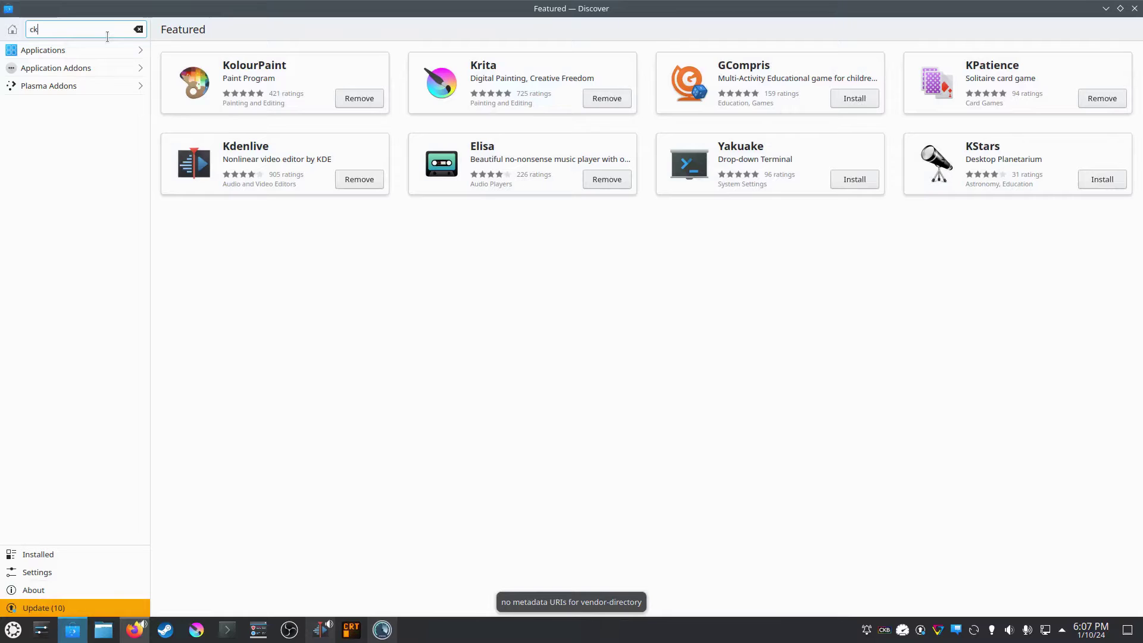
pyautogui.write('b')
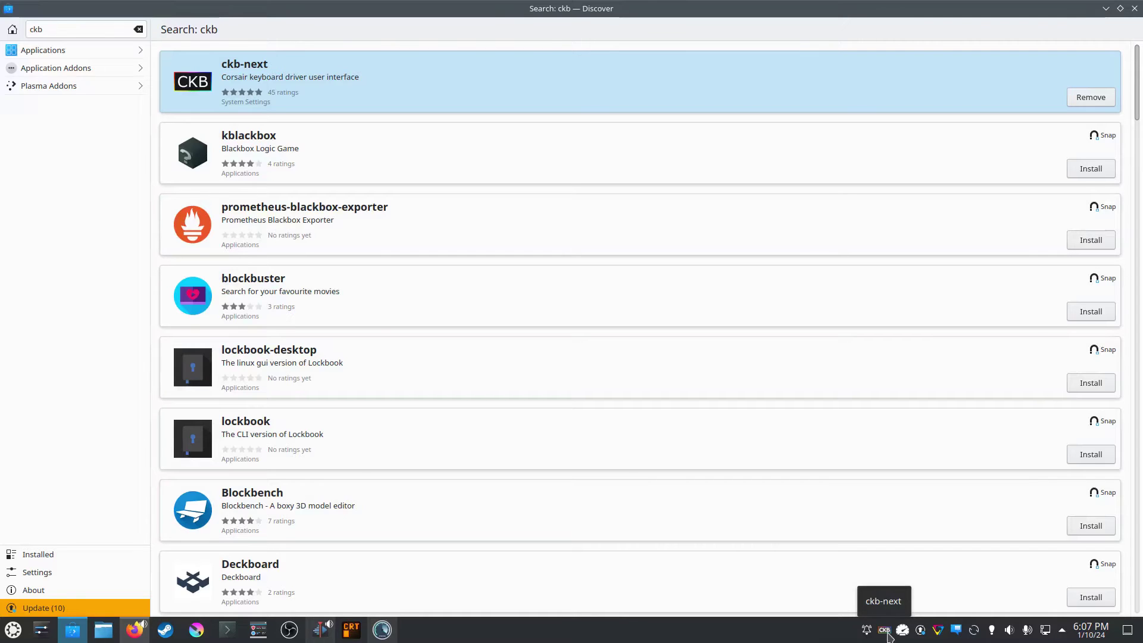
# Launch ckb-next from the tray, switch to the Demo profile, and reposition the window
pyautogui.click(885, 631)
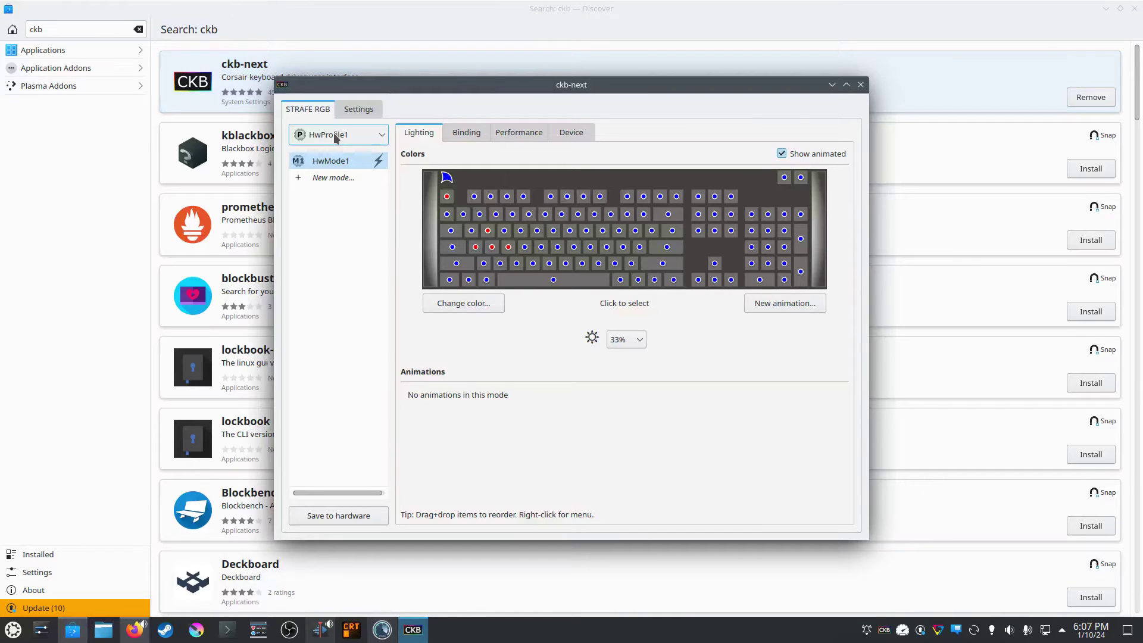
pyautogui.click(337, 136)
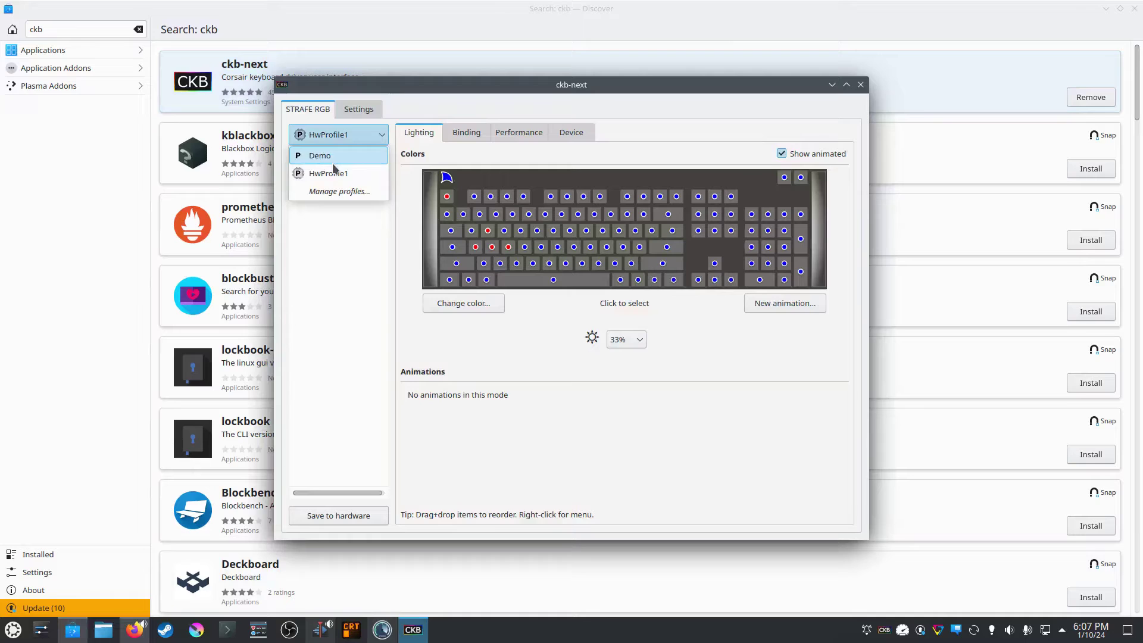
pyautogui.click(319, 156)
pyautogui.moveTo(550, 85); pyautogui.dragTo(501, 70)
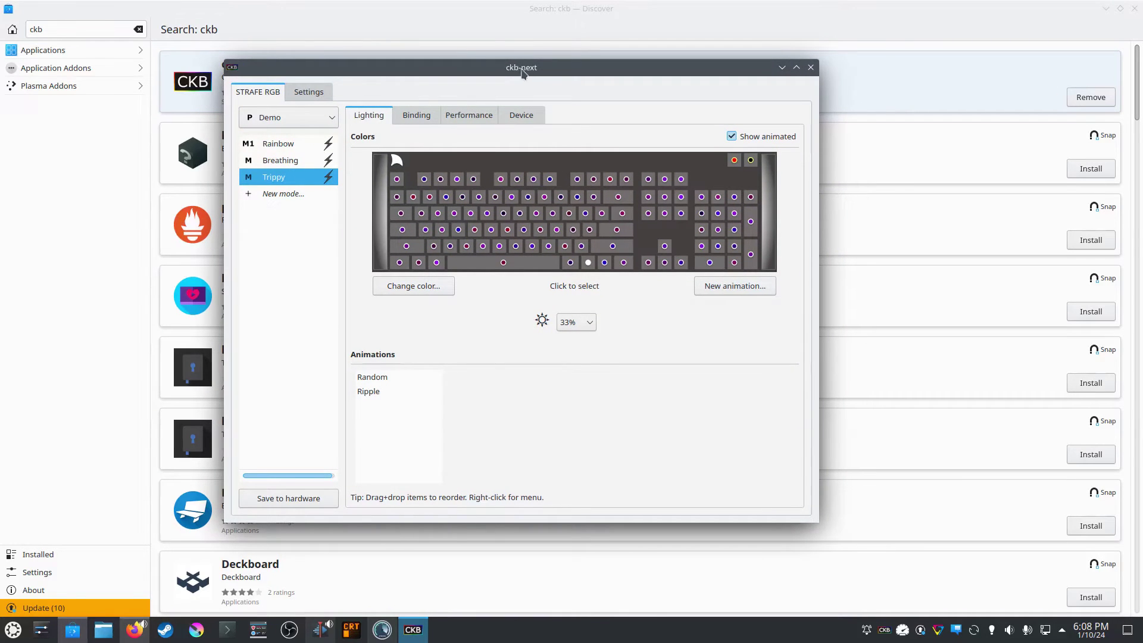
pyautogui.moveTo(540, 70); pyautogui.dragTo(505, 64)
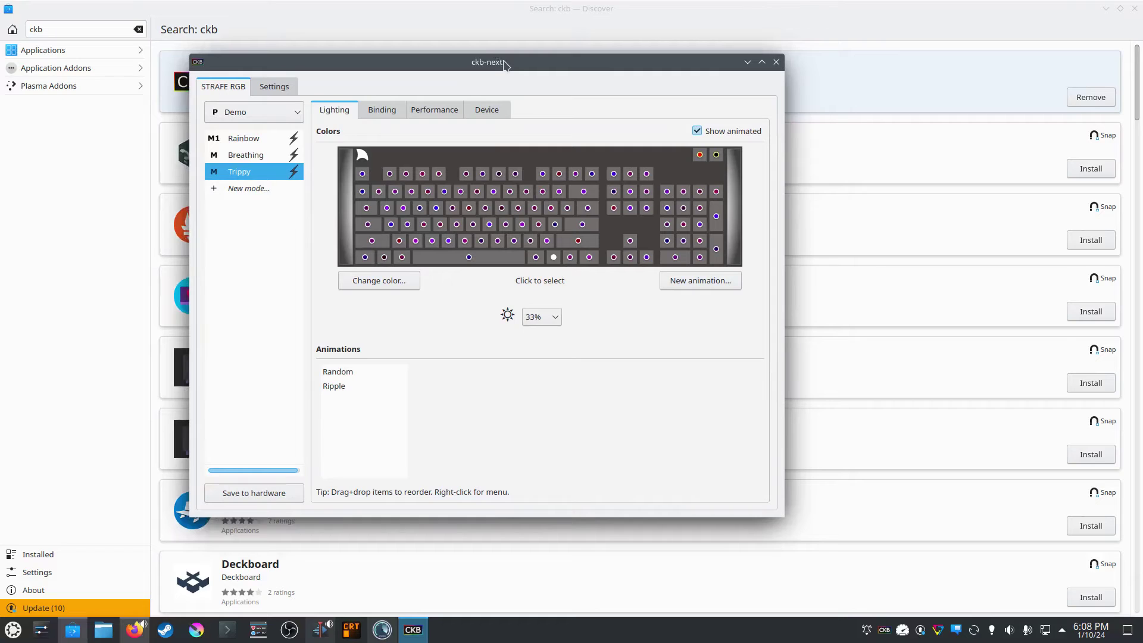
# View the STRAFE RGB device details, then try the Rainbow and Breathing modes
pyautogui.click(487, 109)
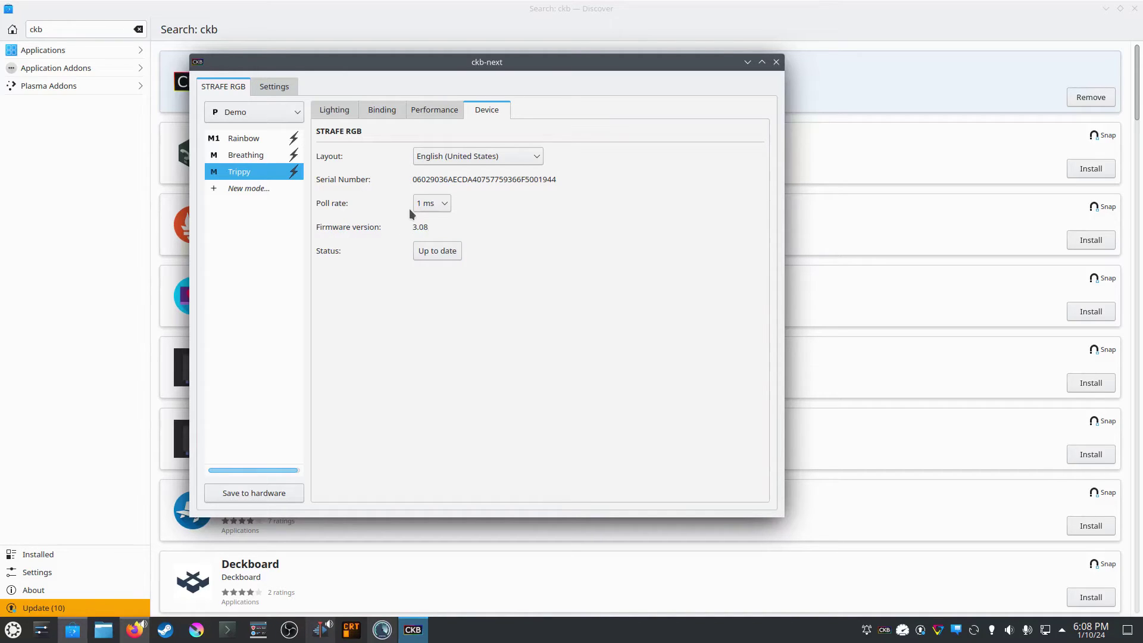
pyautogui.click(243, 140)
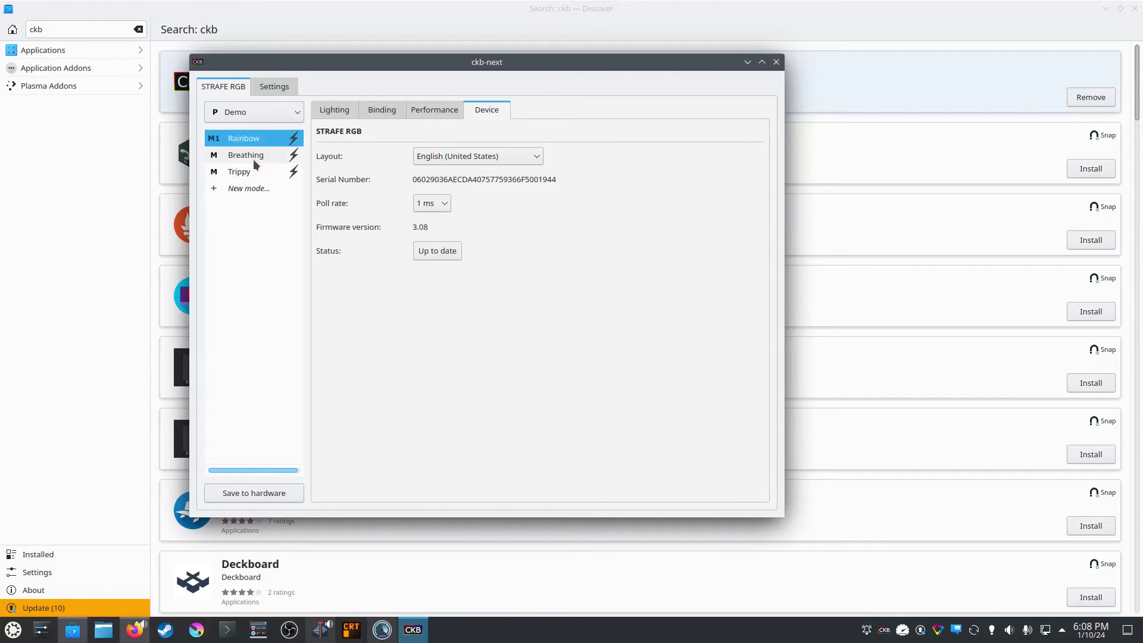
pyautogui.click(253, 159)
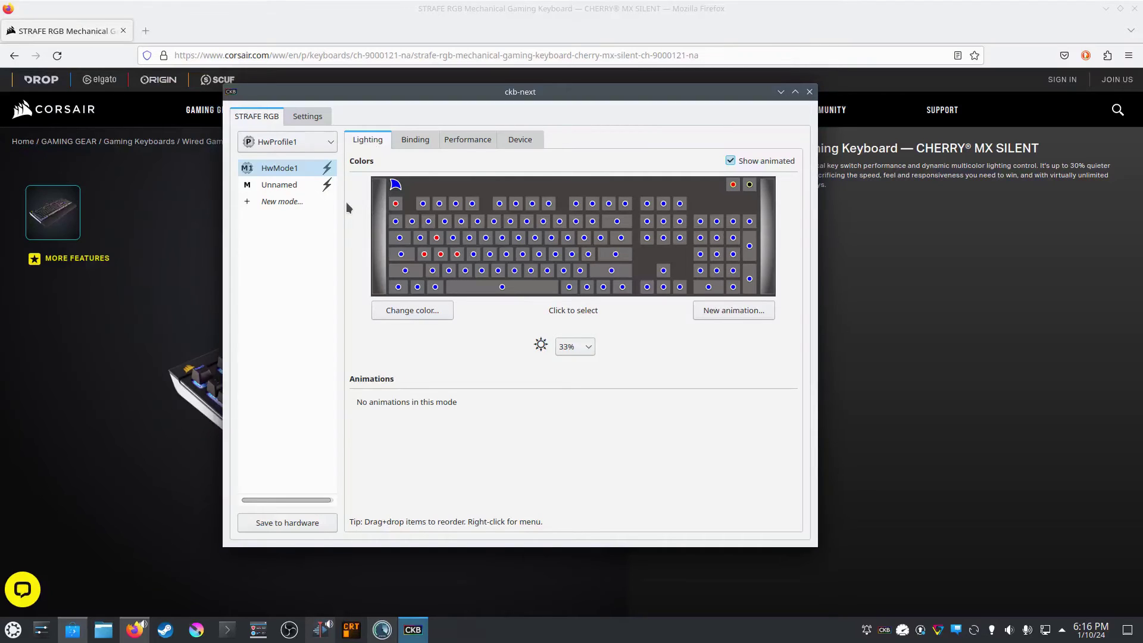
# Browse the Keyboard and Macro binding options, ending on HwProfile1's Performance settings
pyautogui.click(405, 143)
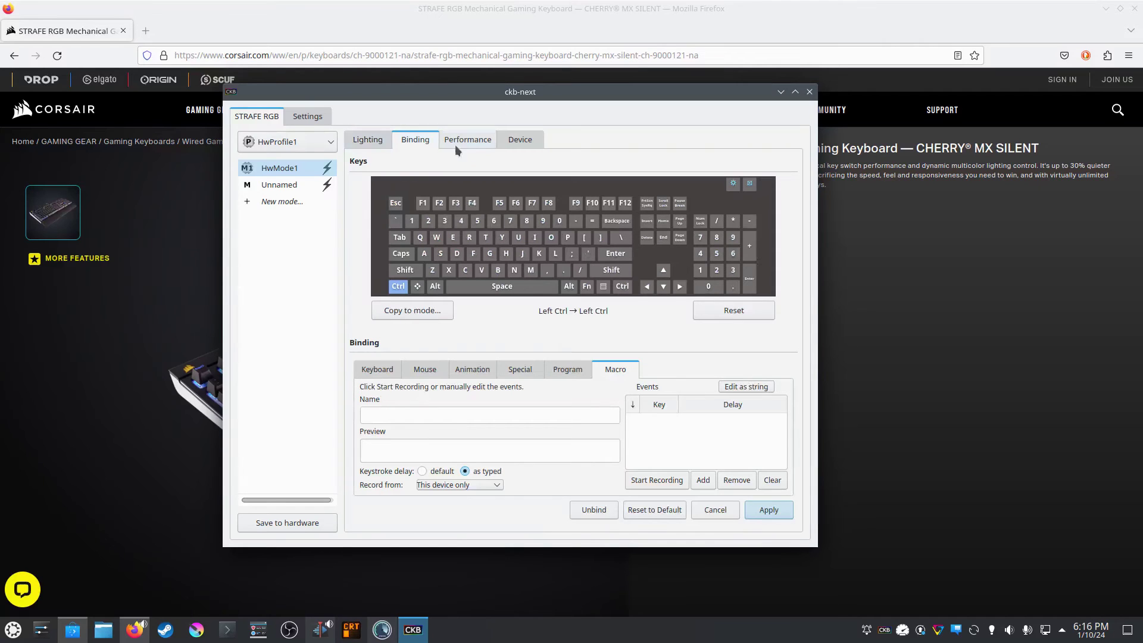
pyautogui.click(377, 368)
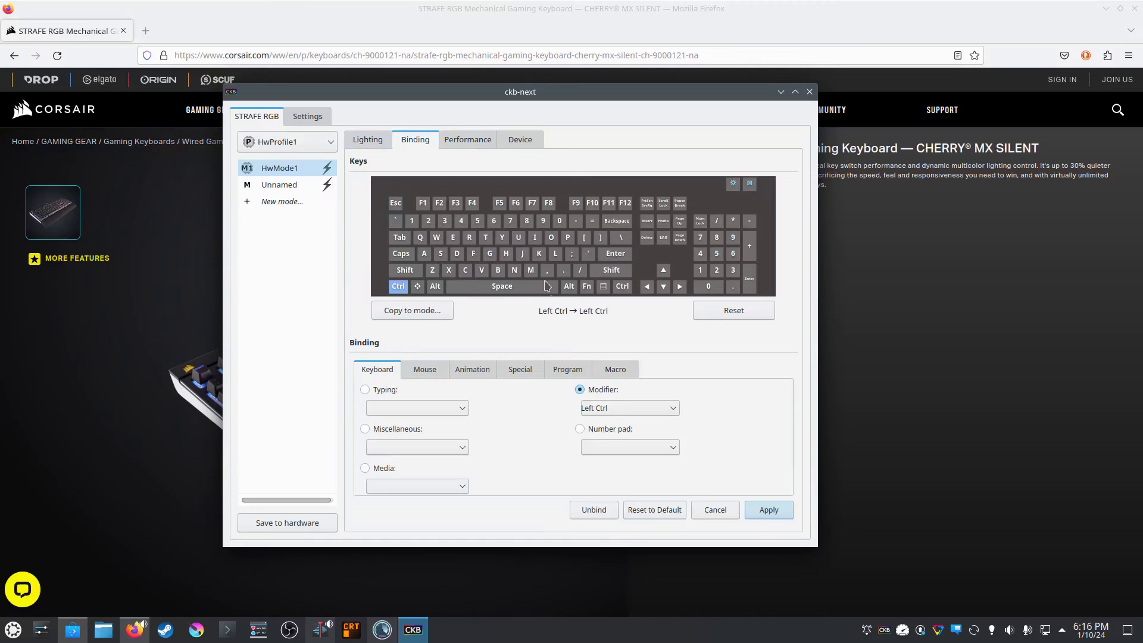
pyautogui.click(616, 369)
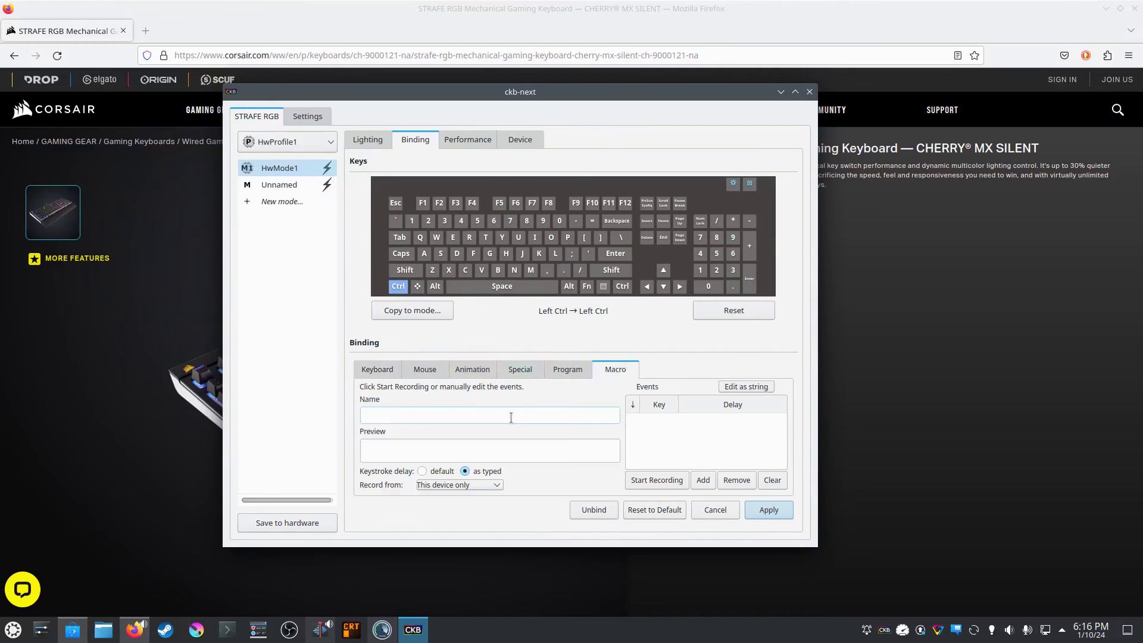
pyautogui.click(466, 140)
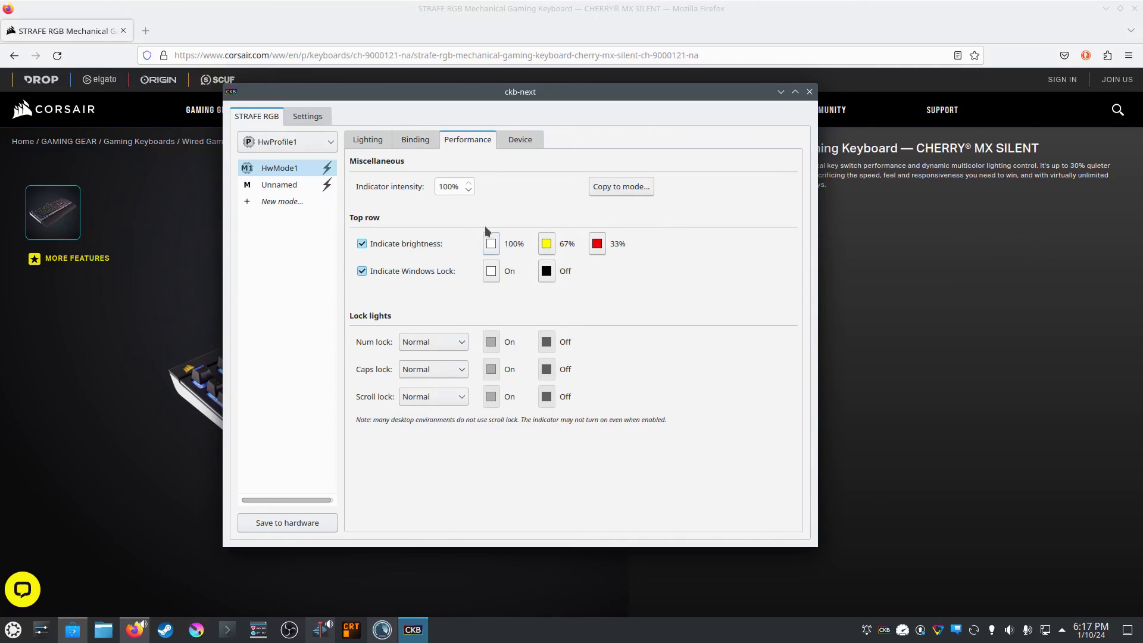
# Recheck device details showing firmware 3.08, then return to HwMode1's lighting layout
pyautogui.click(510, 143)
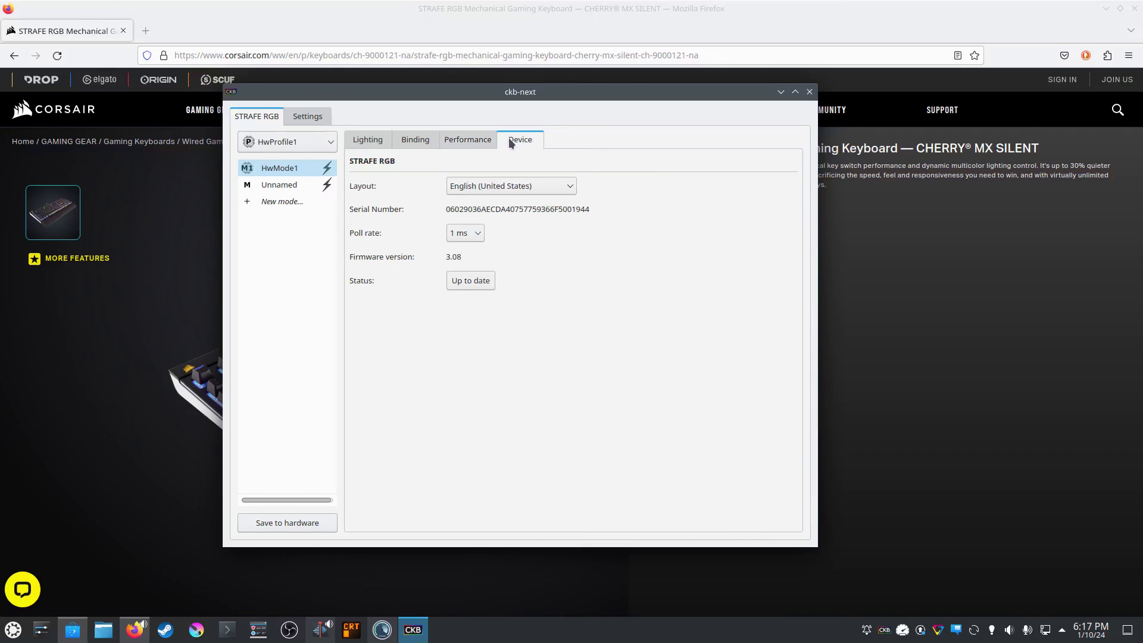
pyautogui.click(366, 143)
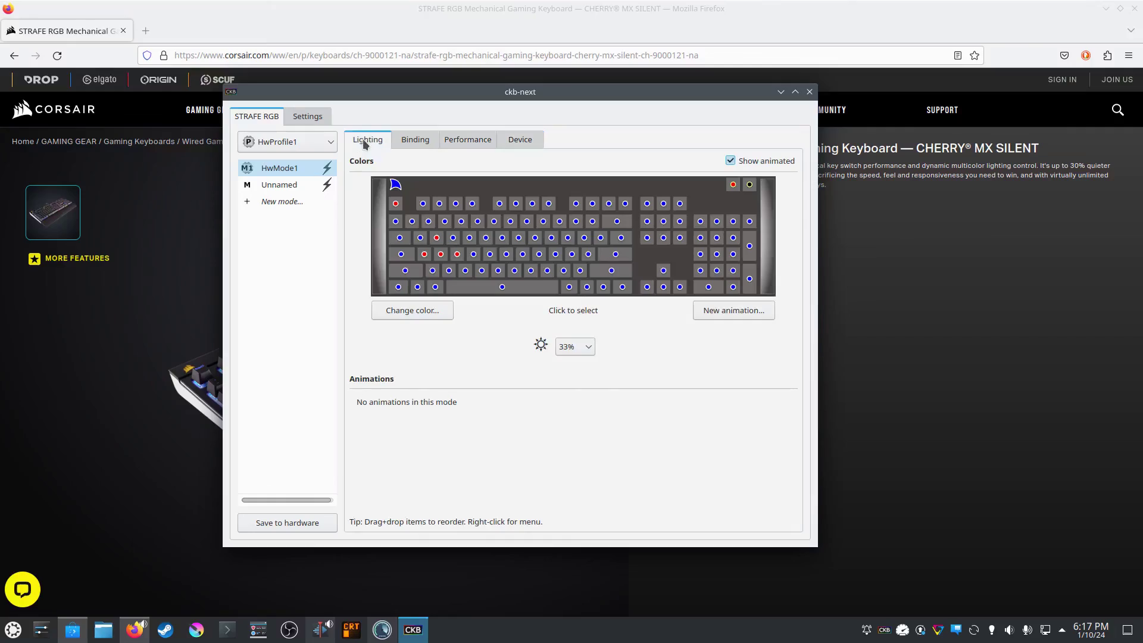